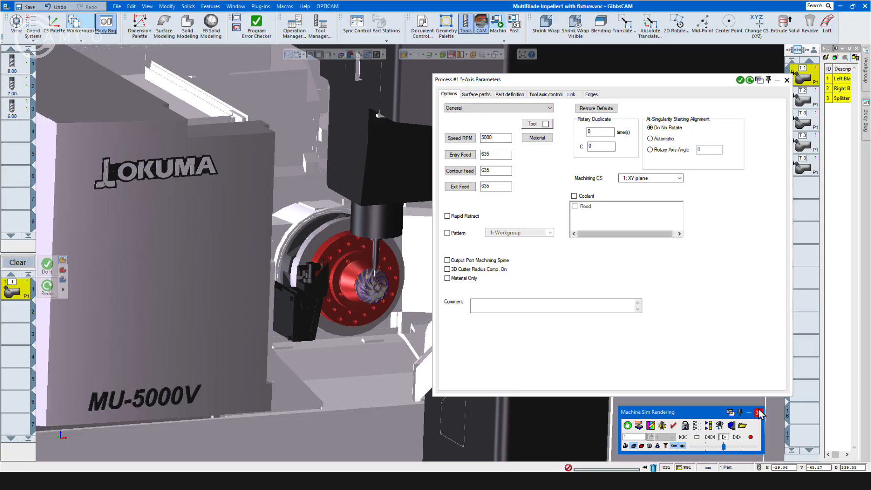
# Close the machine simulation and review the roughing process's part type, depth step distance and machining area on the surface paths.
pyautogui.click(760, 413)
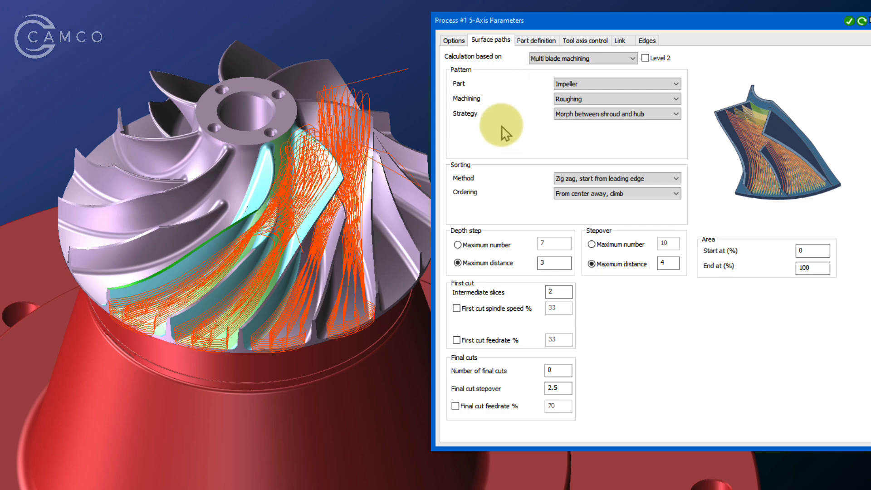
pyautogui.click(588, 83)
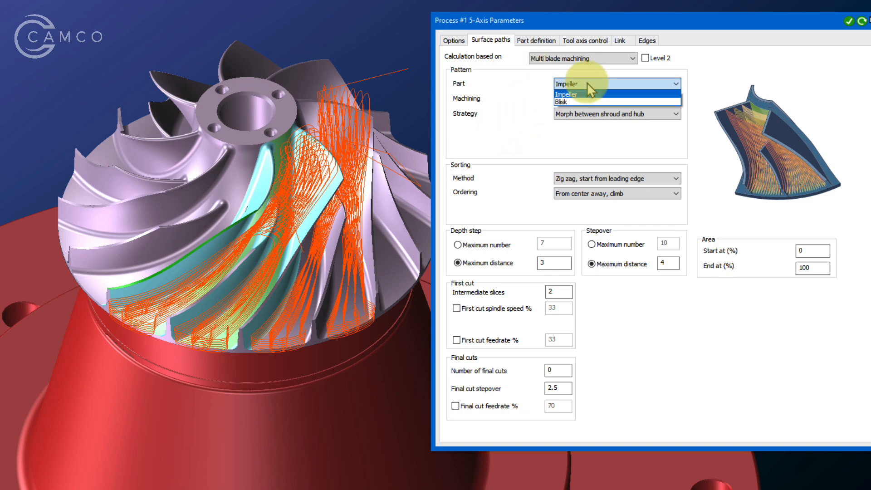
pyautogui.click(708, 82)
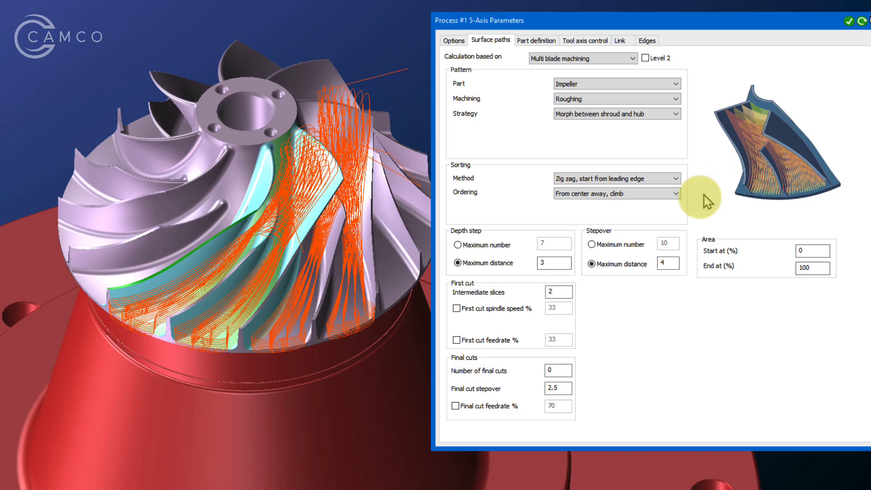
pyautogui.click(562, 263)
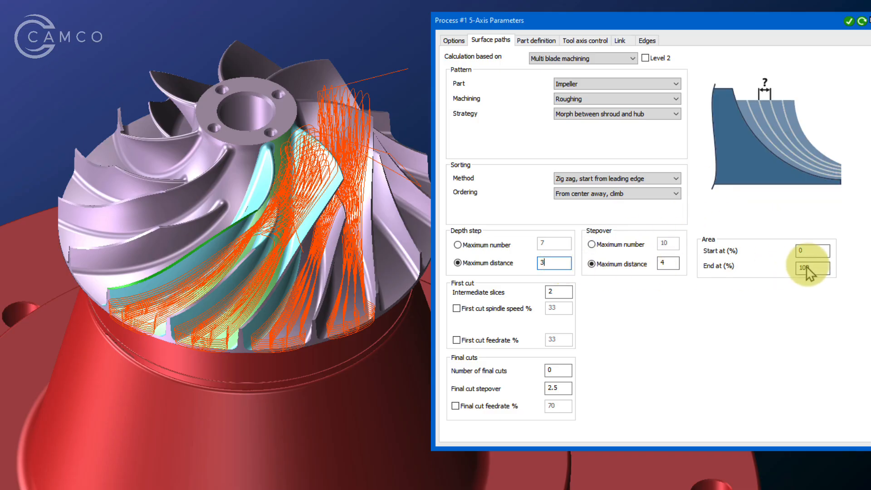
pyautogui.click(812, 253)
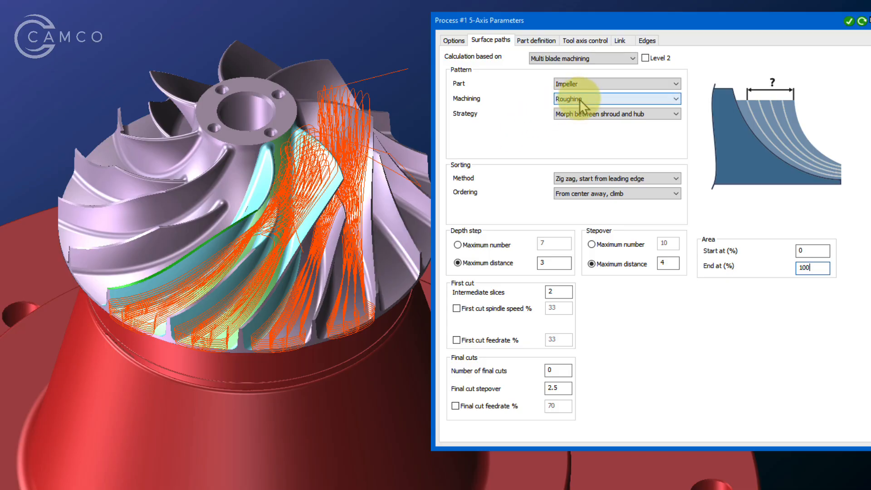
# Review the roughing strategy and sorting options, keeping Morph between shroud and hub and Zig zag, start from leading edge.
pyautogui.click(606, 115)
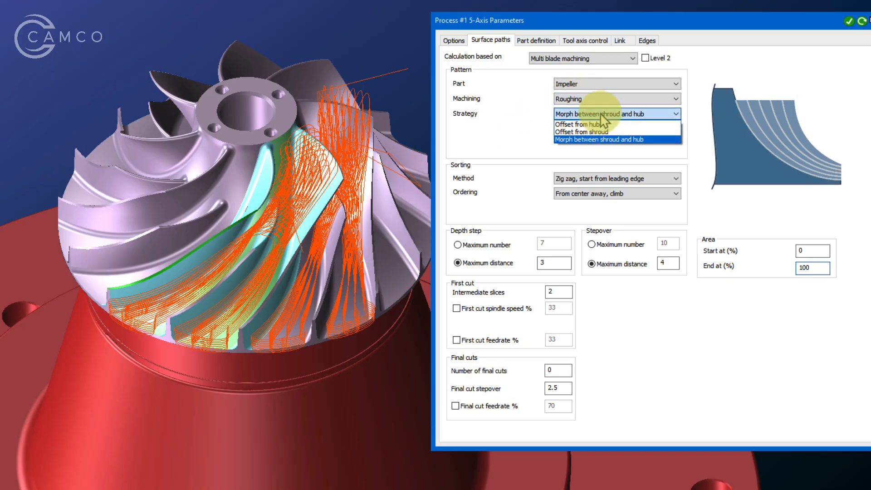
pyautogui.click(607, 140)
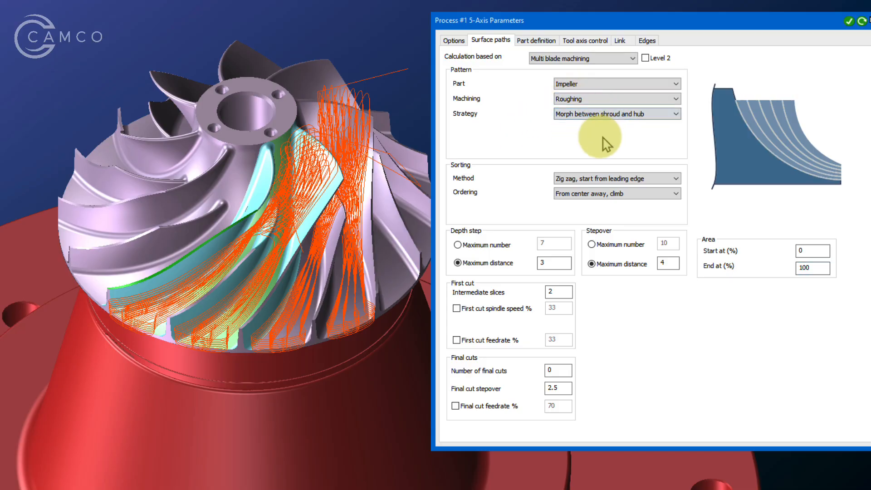
pyautogui.click(581, 183)
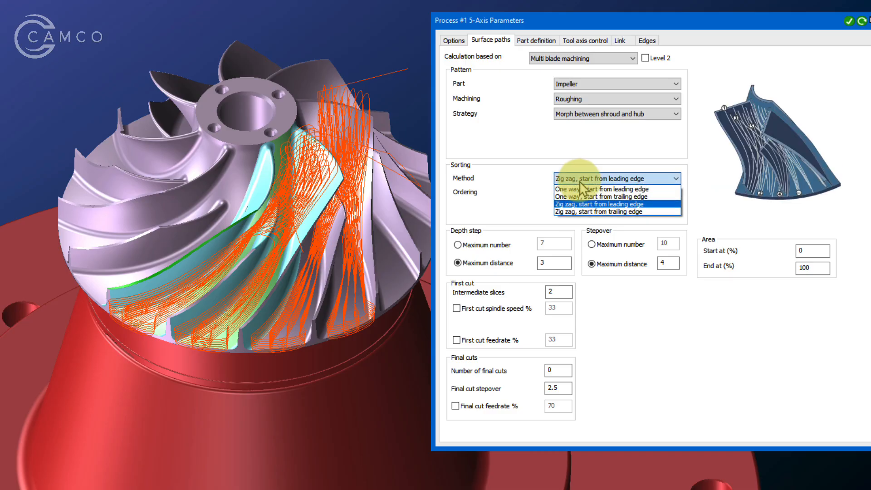
pyautogui.click(586, 204)
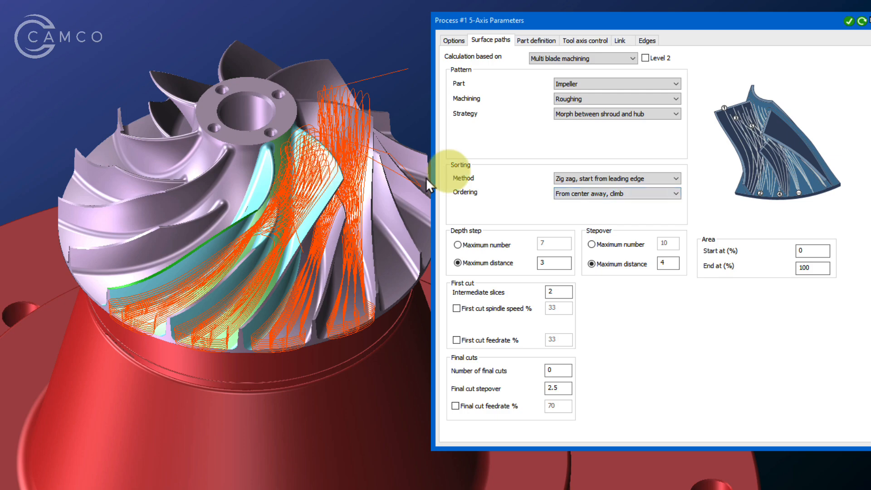
# Review the roughing process's blade, fillet and hub surface selections and its tool axis control, and close the process parameters.
pyautogui.click(538, 42)
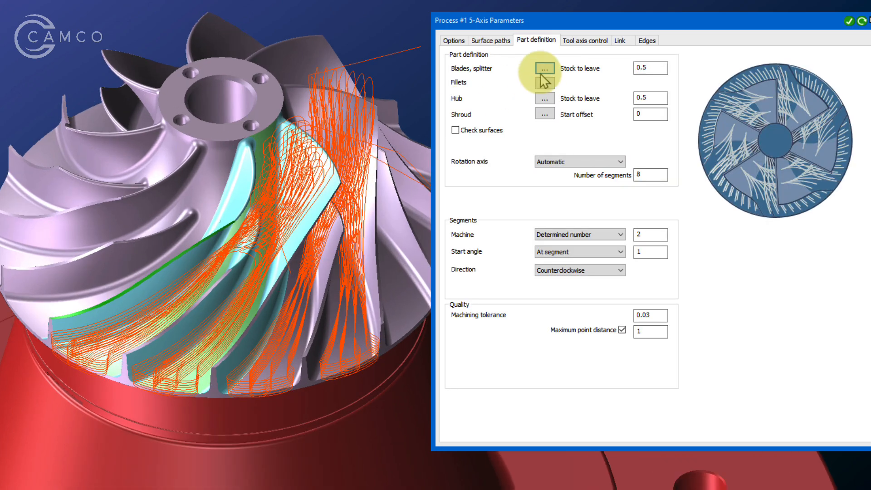
pyautogui.click(545, 65)
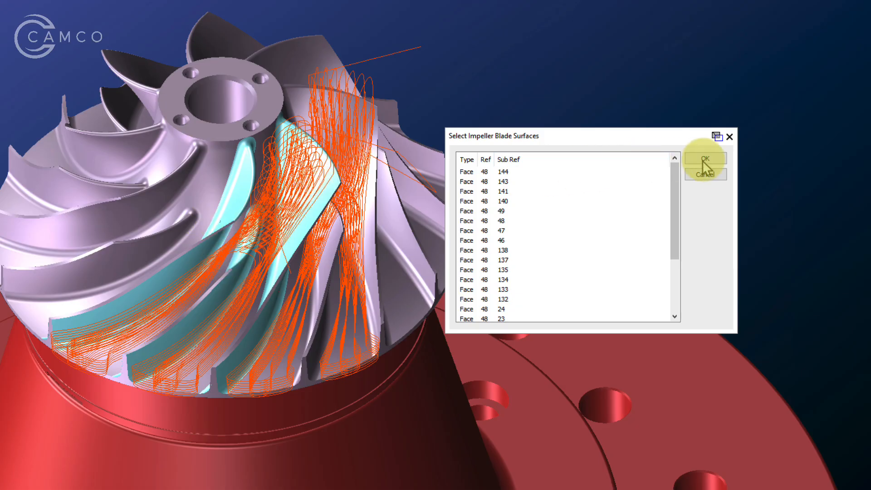
pyautogui.click(707, 176)
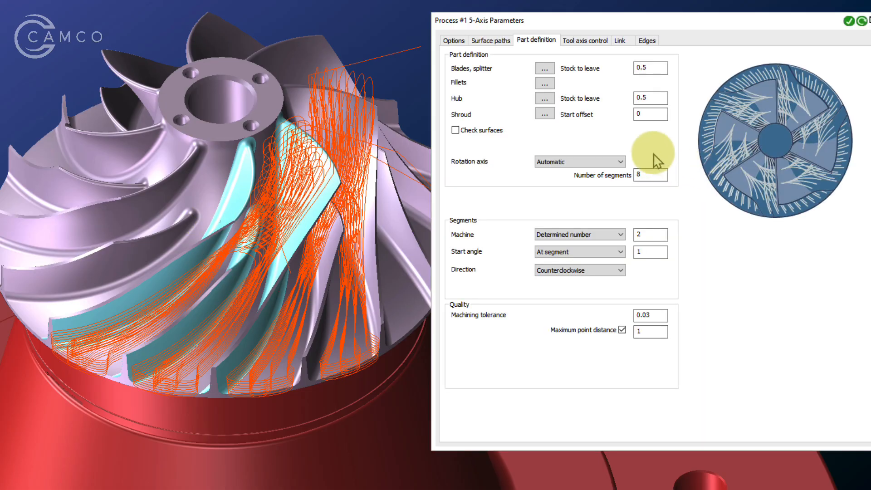
pyautogui.click(545, 83)
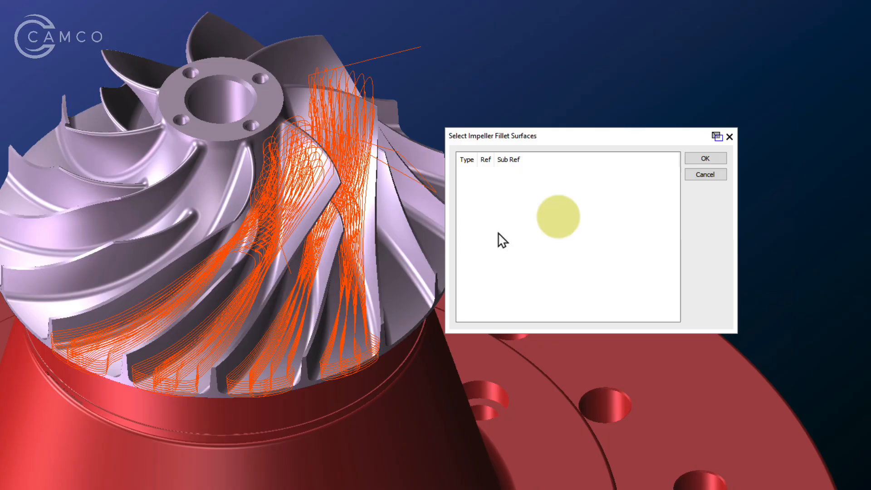
pyautogui.click(708, 176)
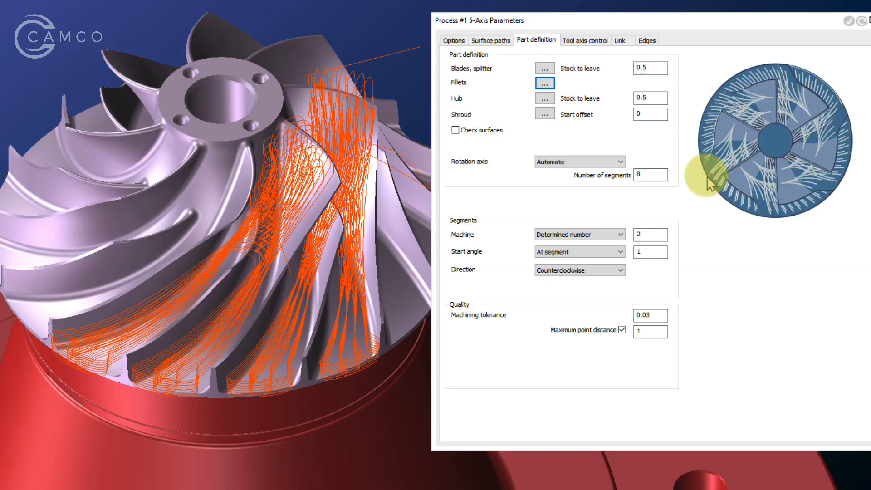
pyautogui.click(551, 98)
pyautogui.click(285, 164)
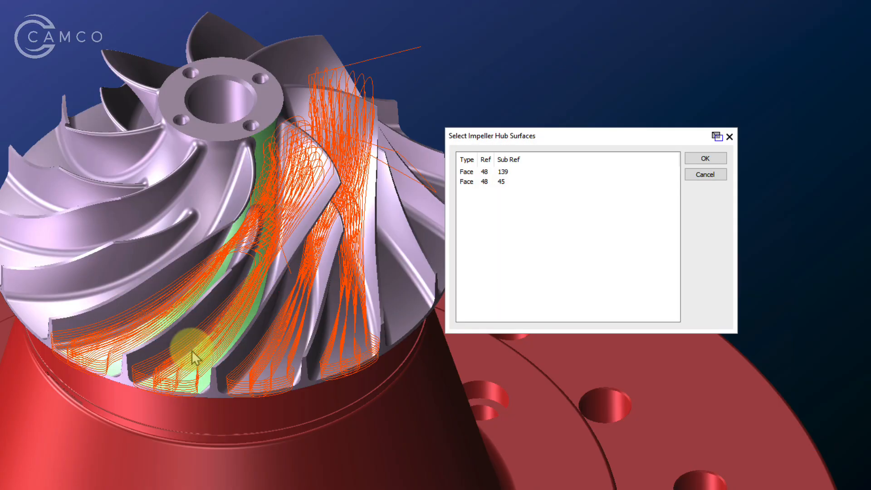
pyautogui.click(706, 160)
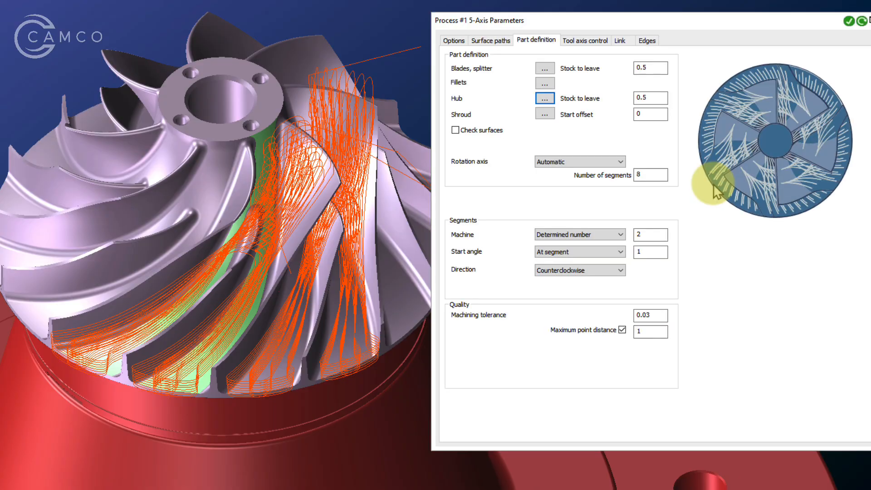
pyautogui.click(586, 41)
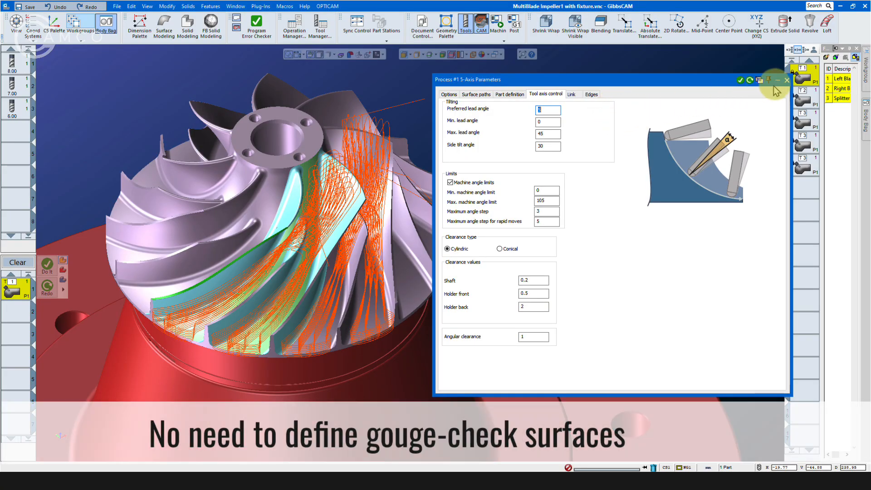
pyautogui.click(787, 80)
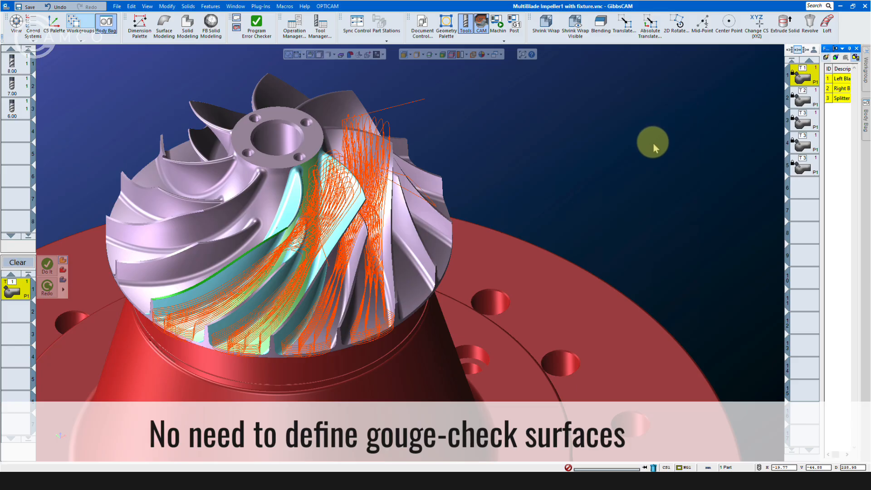
# Inspect the toolpaths of the third, first and second operations on the impeller.
pyautogui.click(801, 122)
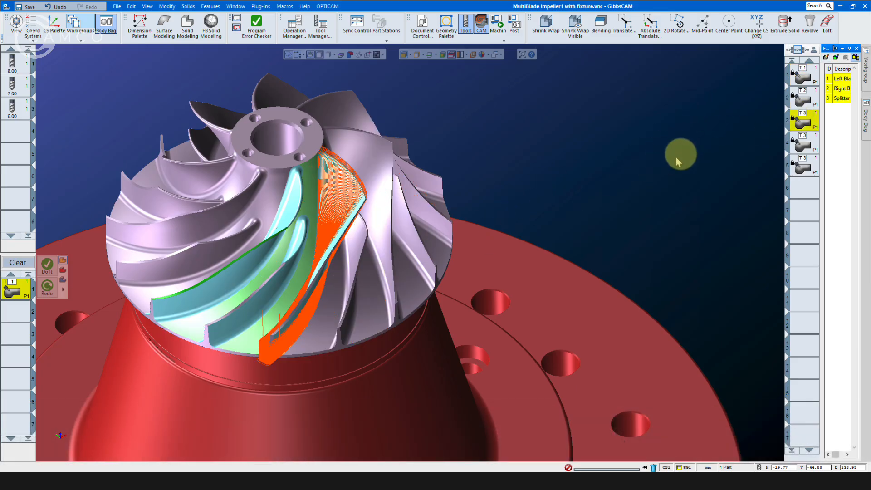
pyautogui.scroll(3, 276, 312)
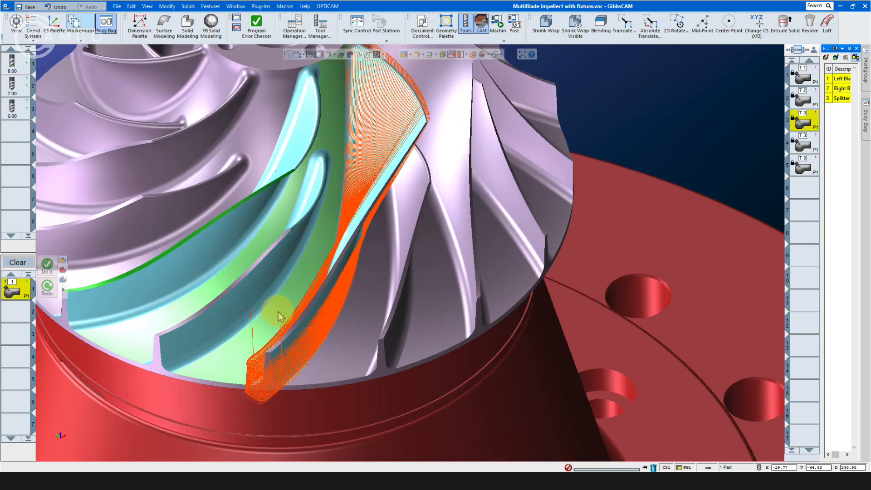
pyautogui.scroll(-3, 330, 279)
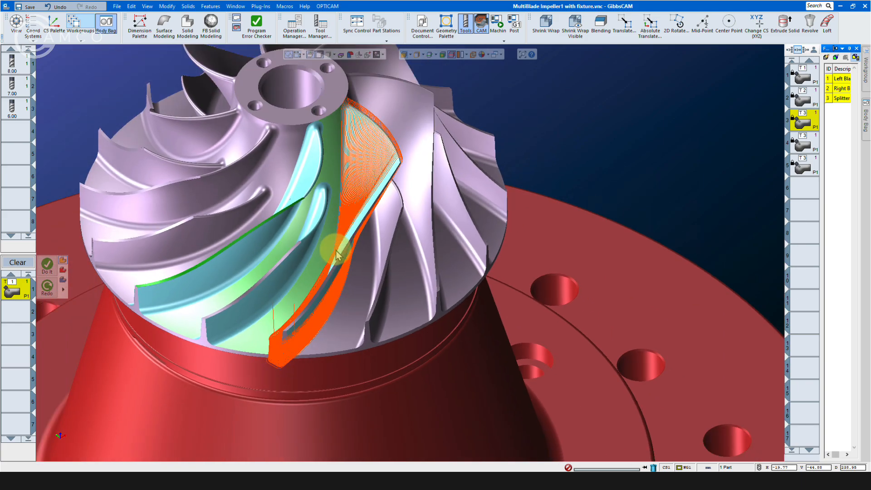
pyautogui.click(802, 74)
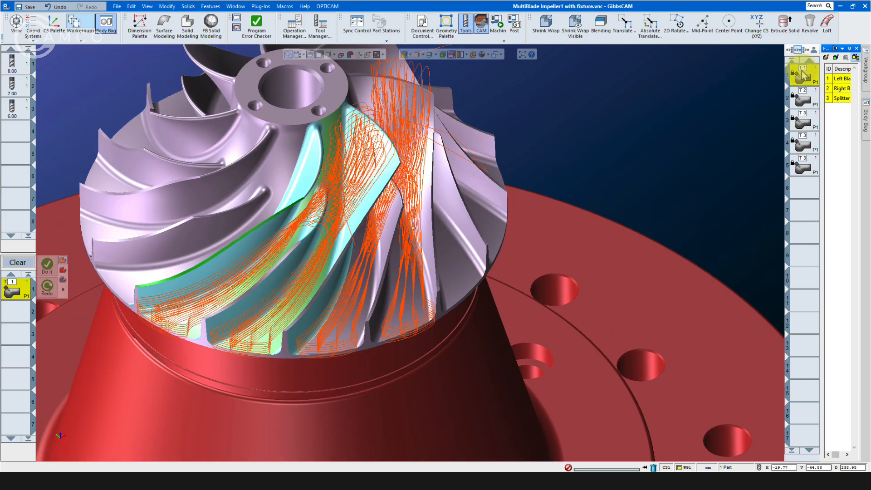
pyautogui.click(803, 97)
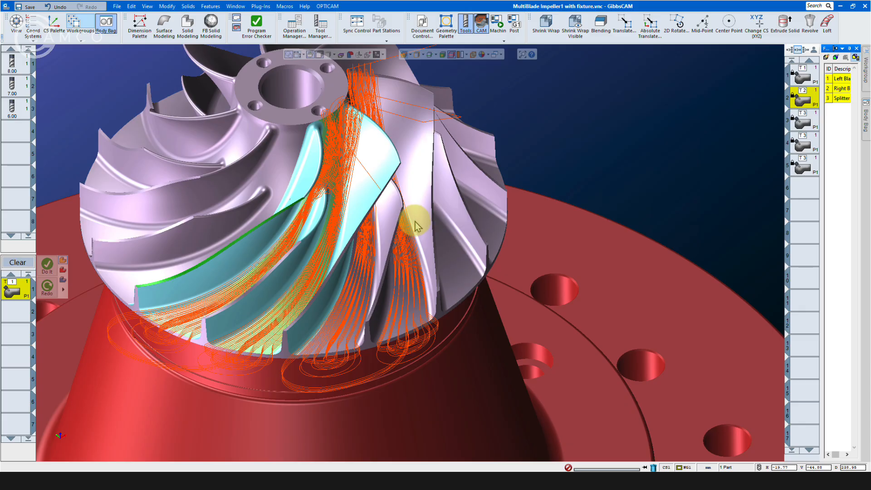
# Open the third operation's process parameters and review its surface paths, keeping Blade finishing as the machining type.
pyautogui.click(814, 123)
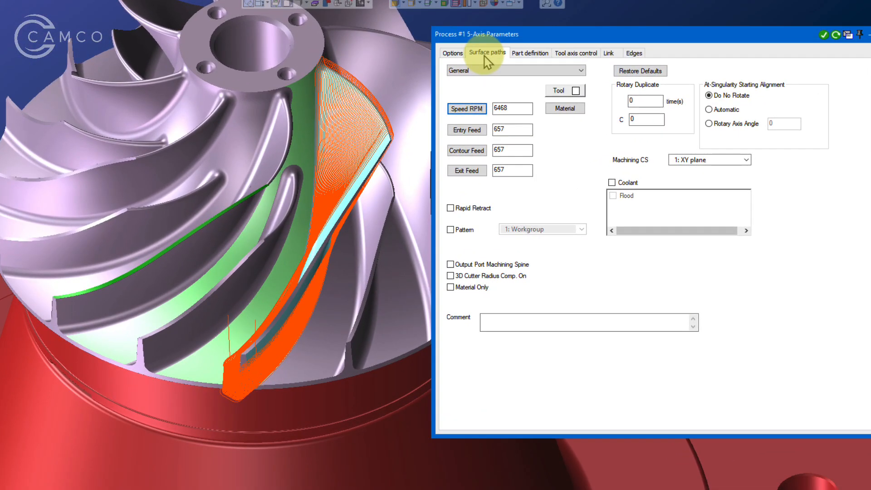
pyautogui.click(485, 56)
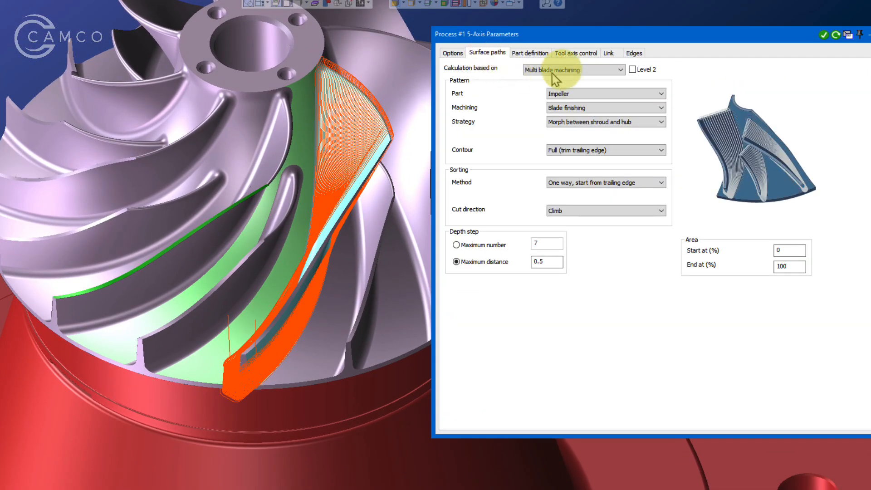
pyautogui.click(607, 109)
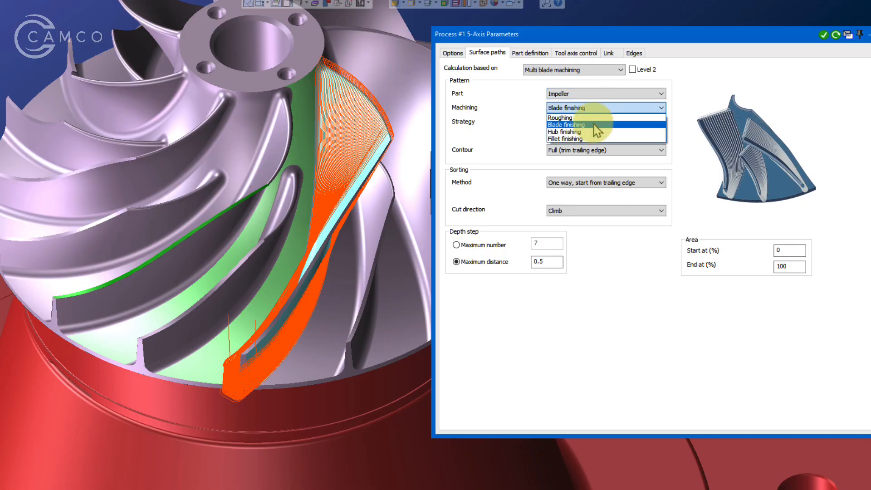
pyautogui.click(595, 125)
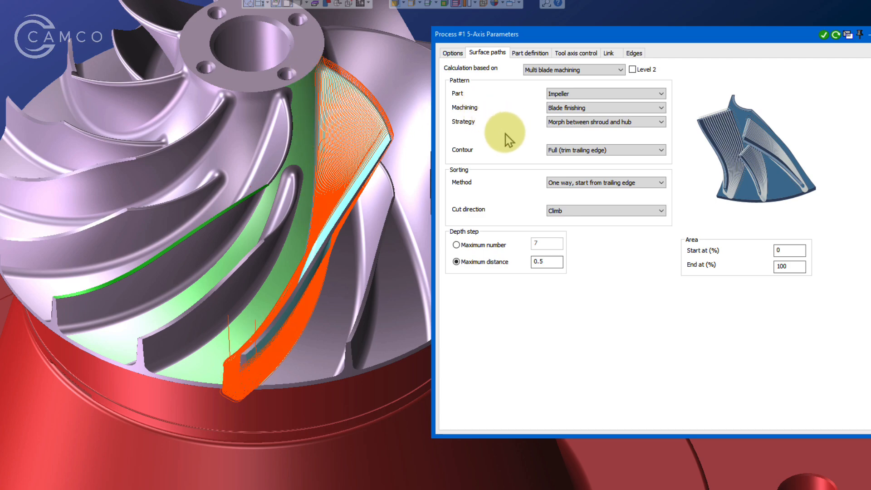
# Review the blade finishing process's part definition, tool axis control and link settings, and close its parameters.
pyautogui.click(534, 54)
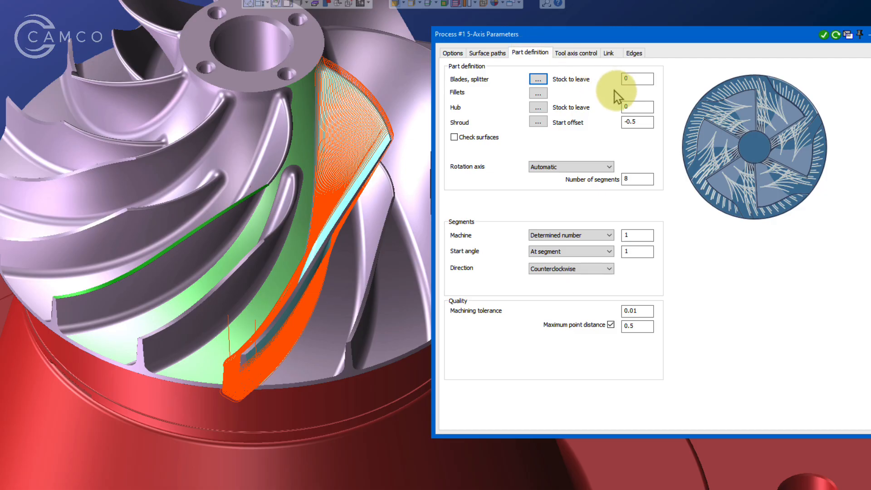
pyautogui.click(575, 53)
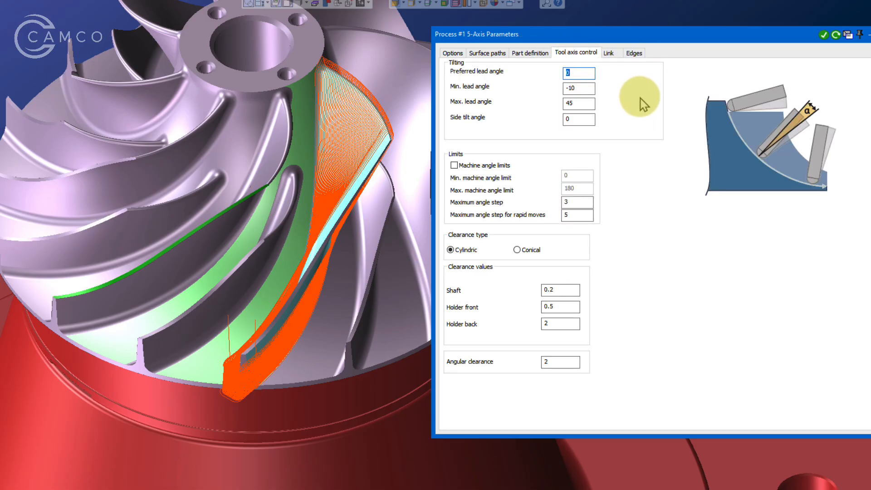
pyautogui.click(608, 53)
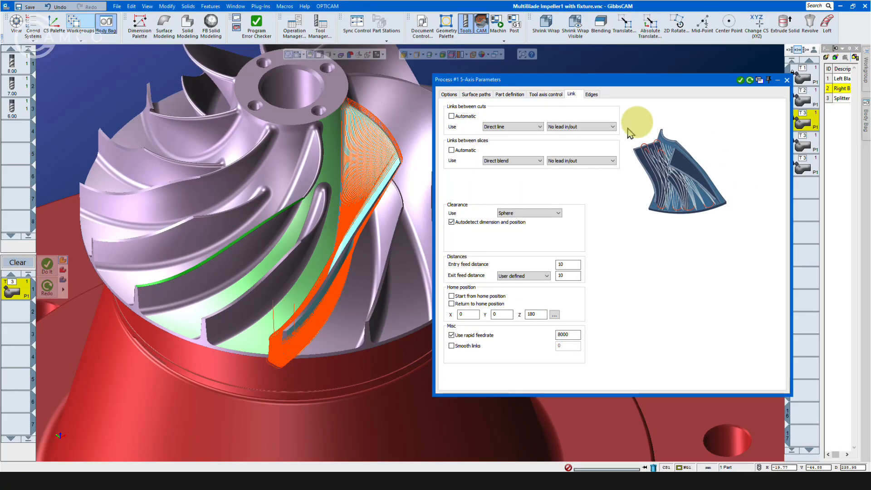
pyautogui.click(787, 81)
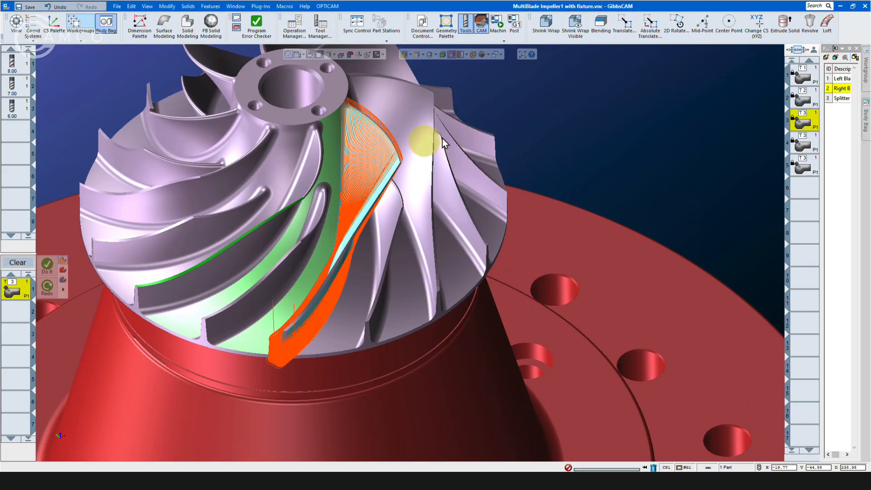
# Examine and compare the splitter, hub and blade finishing toolpaths of the fourth, fifth and third operations.
pyautogui.click(802, 146)
pyautogui.scroll(3, 269, 294)
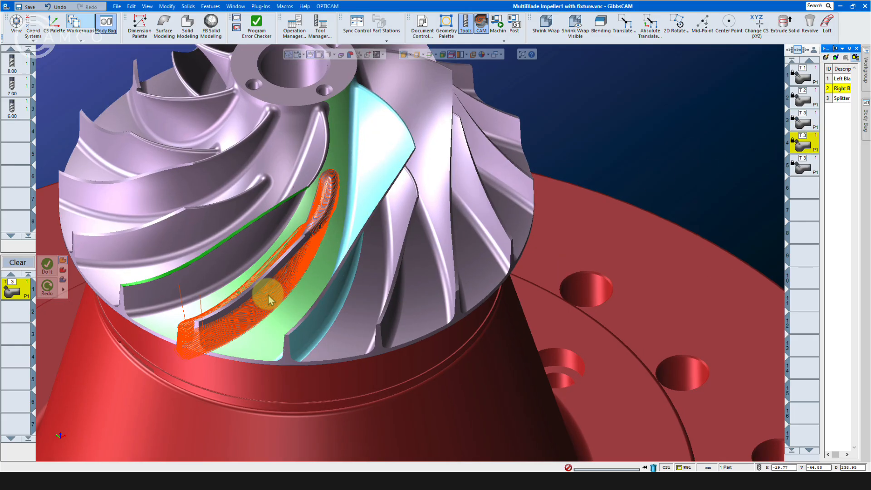
pyautogui.moveTo(272, 293); pyautogui.dragTo(617, 166, button='middle')
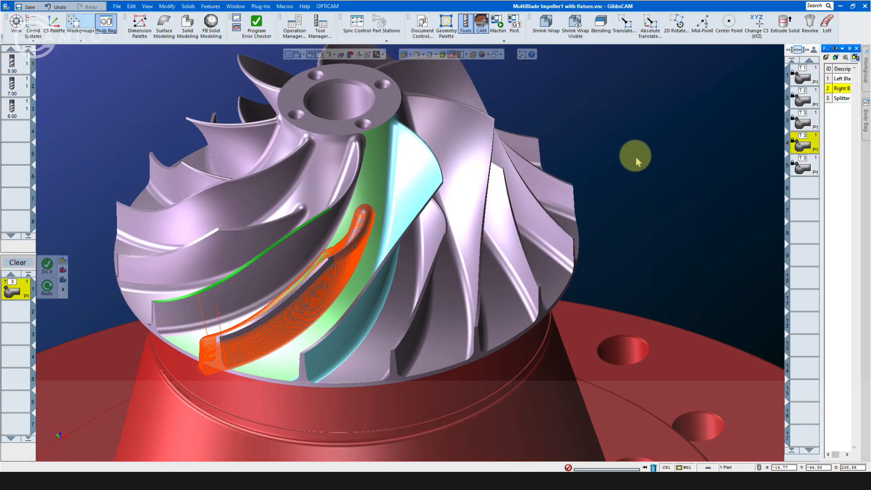
pyautogui.click(806, 167)
pyautogui.moveTo(645, 156); pyautogui.dragTo(645, 157, button='middle')
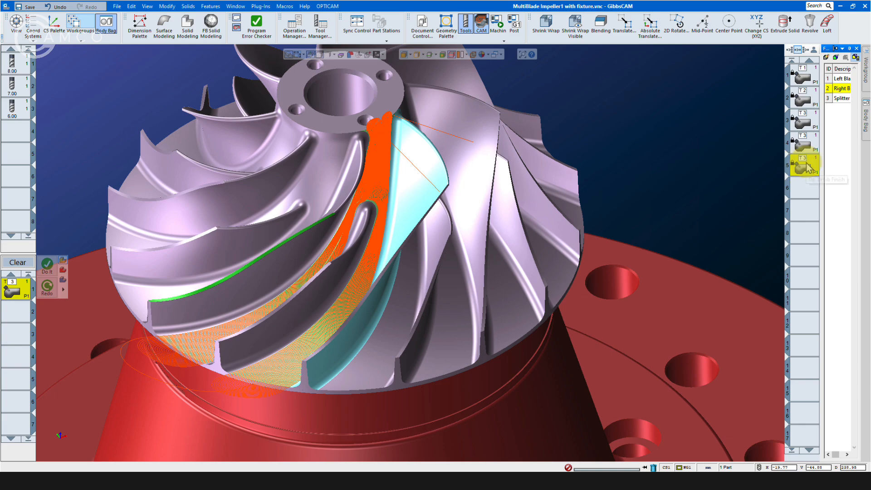
pyautogui.click(802, 146)
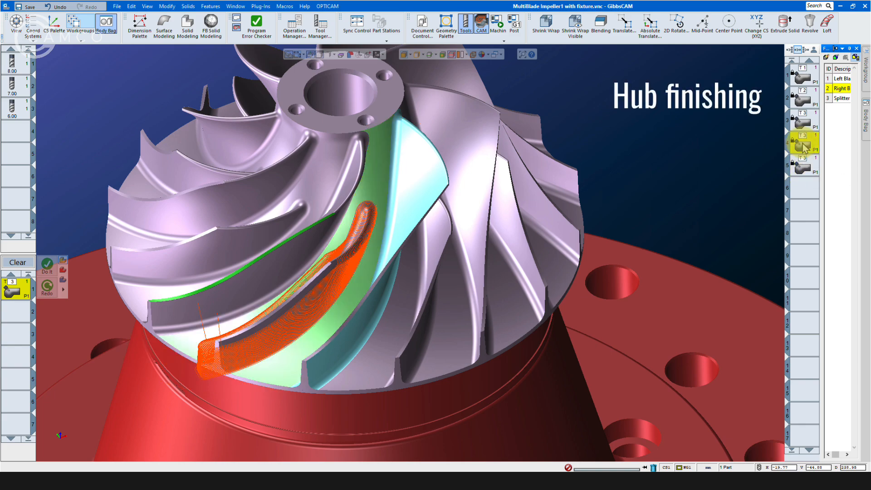
pyautogui.click(804, 120)
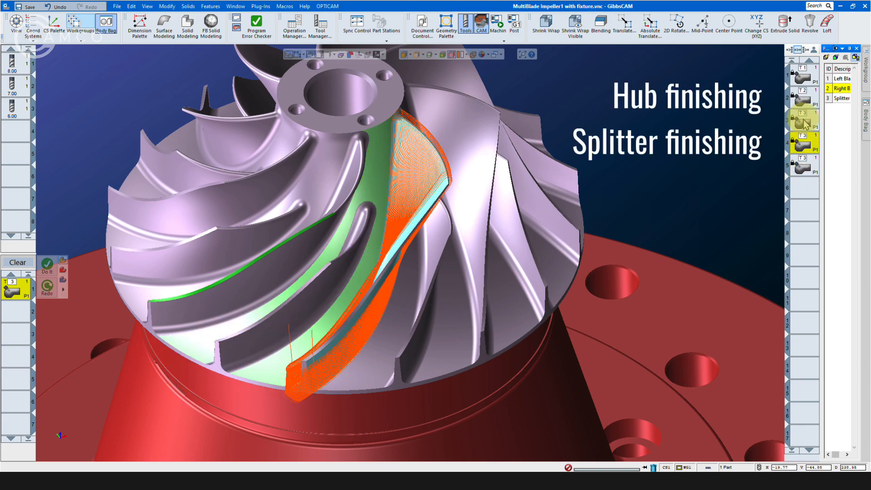
# Review the hub finishing operation's surface path settings and start an Op Sim simulation.
pyautogui.click(805, 165)
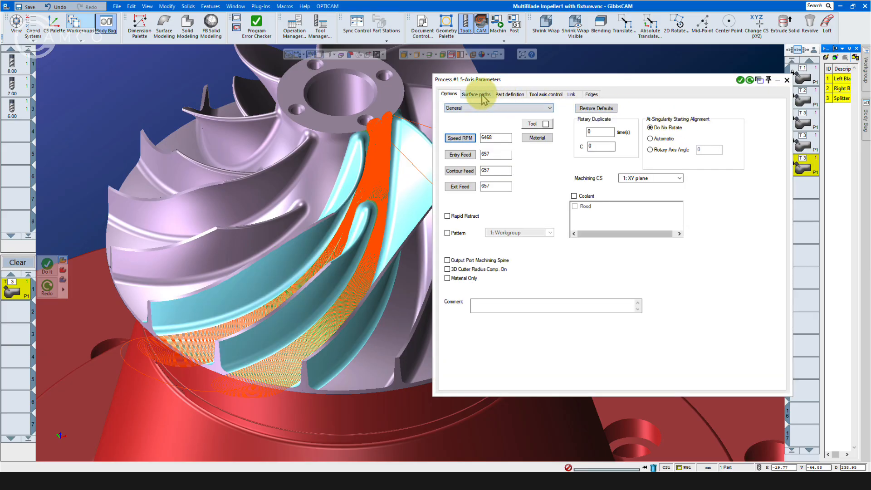
pyautogui.click(483, 96)
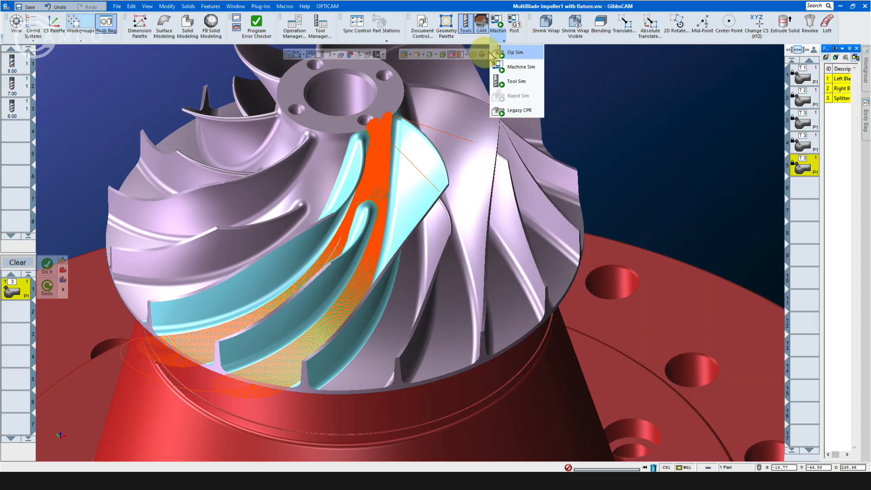
pyautogui.click(513, 52)
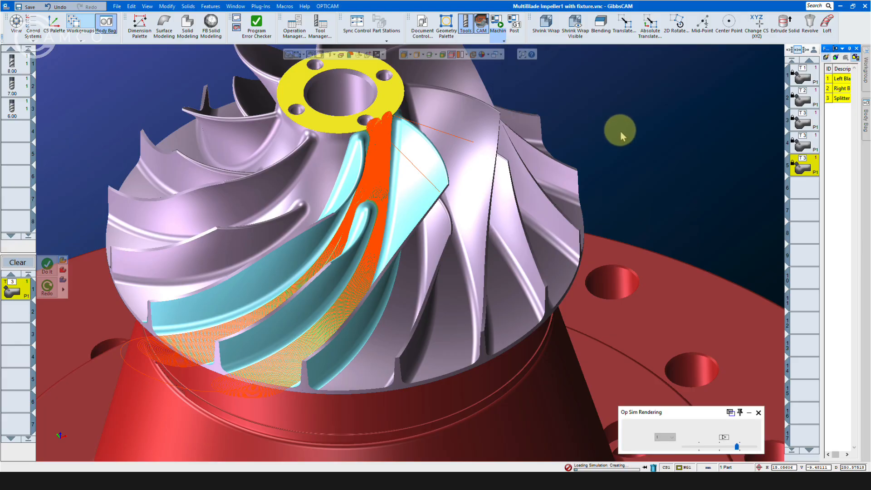